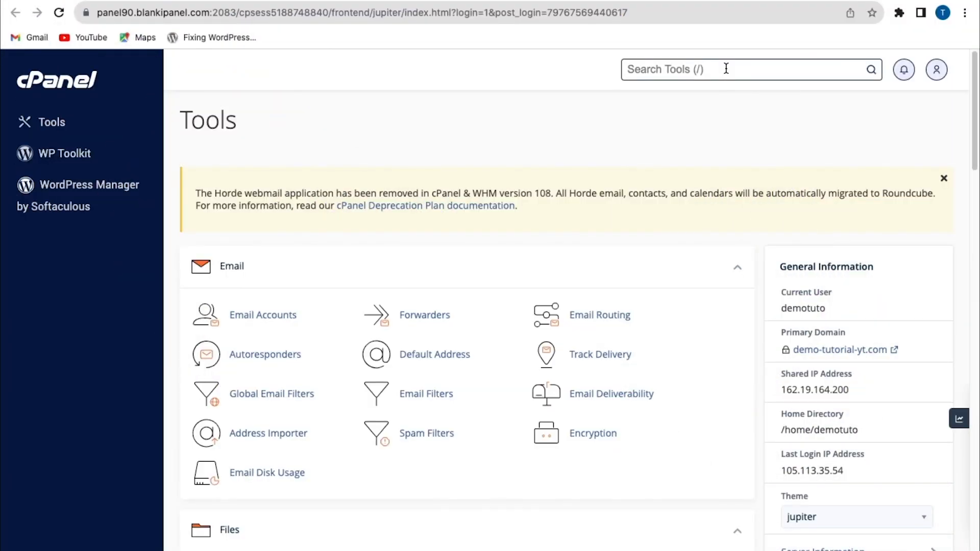
- Find the Domains tool and open the redirect settings for the main domain demo-tutorial-yt.com
{"action": "type", "text": "domsi"}
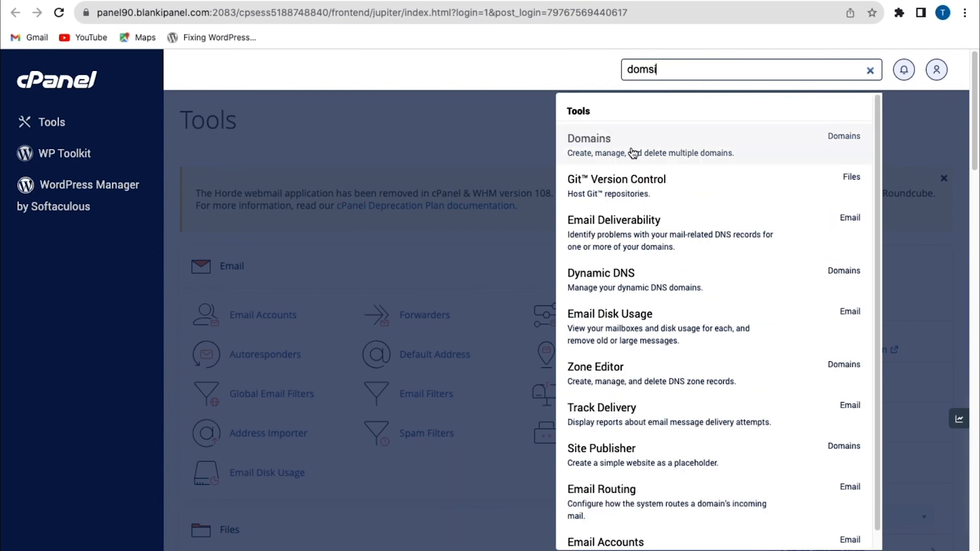
{"action": "left_click", "coordinate": [632, 153]}
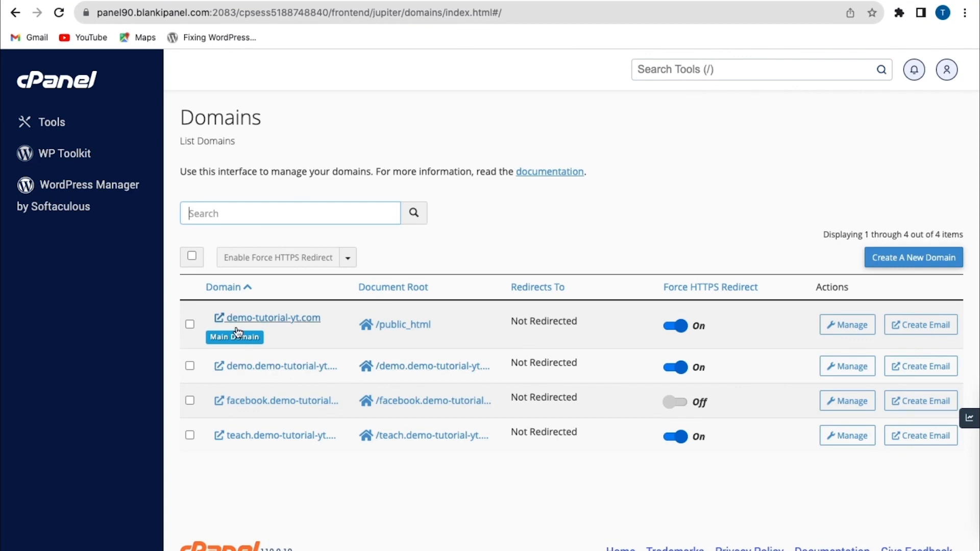
{"action": "left_click", "coordinate": [842, 329]}
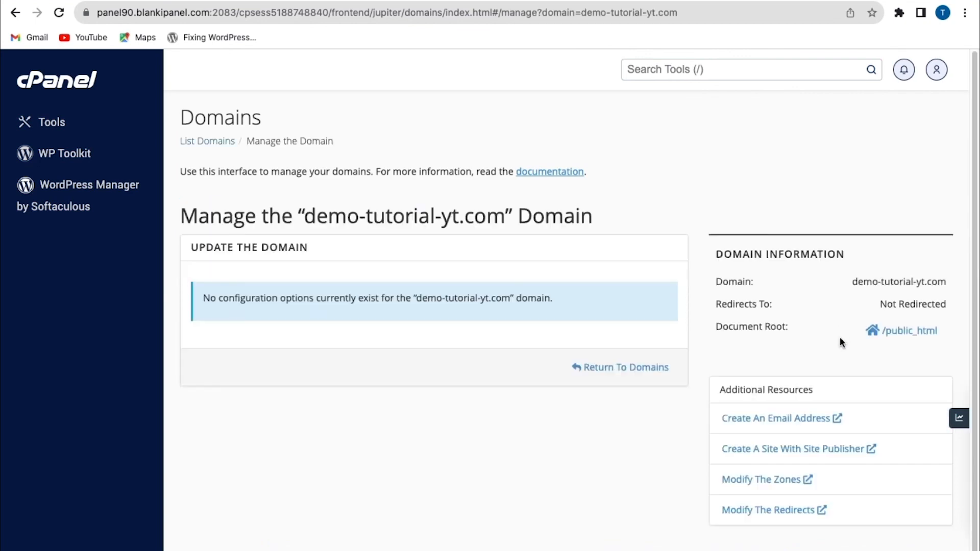
{"action": "left_click", "coordinate": [756, 511]}
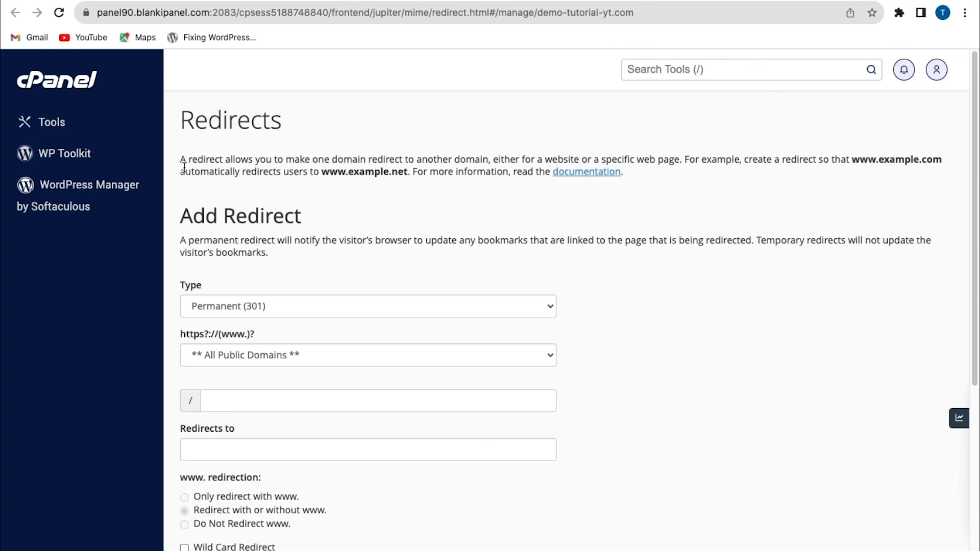
{"action": "left_click_drag", "start_coordinate": [180, 157], "coordinate": [641, 194]}
{"action": "left_click", "coordinate": [651, 177]}
{"action": "left_click_drag", "start_coordinate": [851, 161], "coordinate": [946, 159]}
{"action": "left_click", "coordinate": [946, 159]}
- Review the redirect types and choose Permanent (301) for the new redirect
{"action": "left_click", "coordinate": [199, 308]}
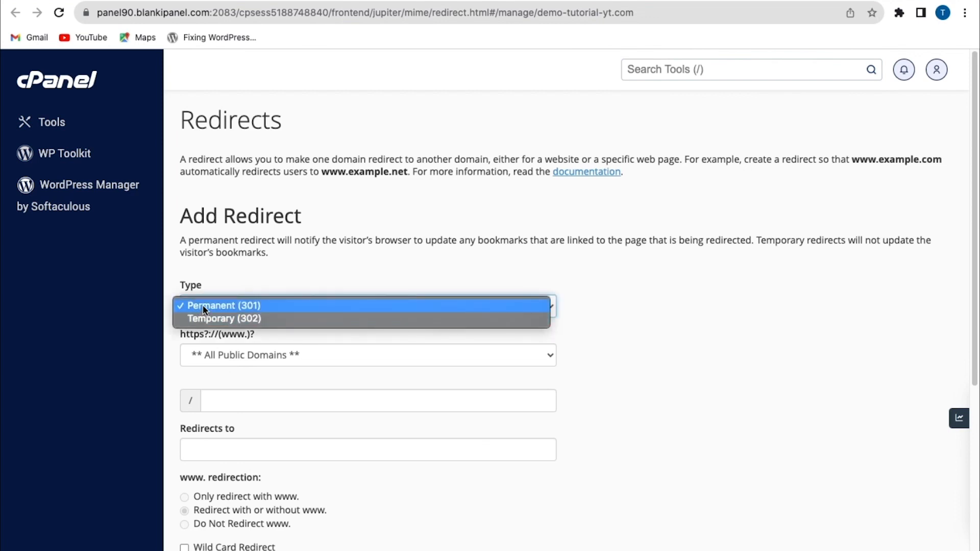
{"action": "left_click", "coordinate": [203, 306]}
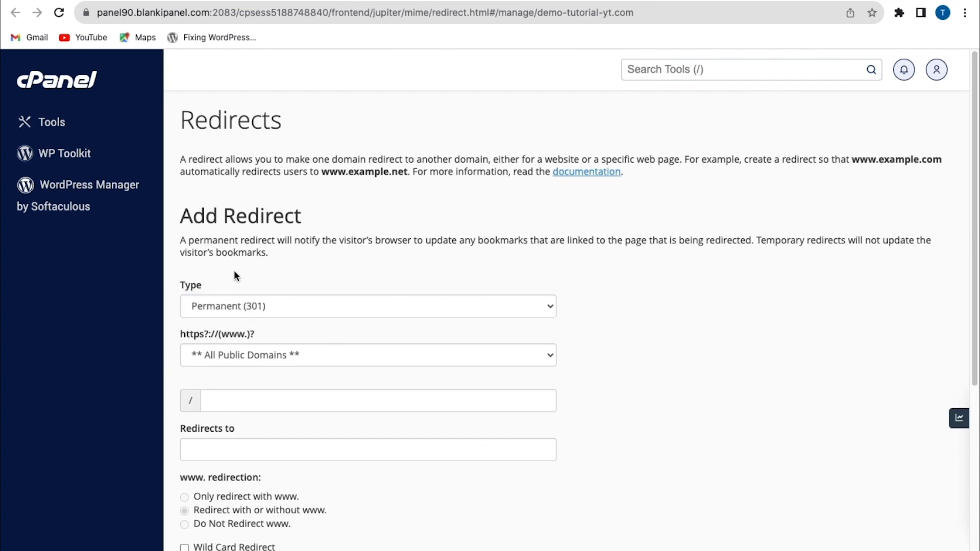
{"action": "left_click", "coordinate": [220, 308]}
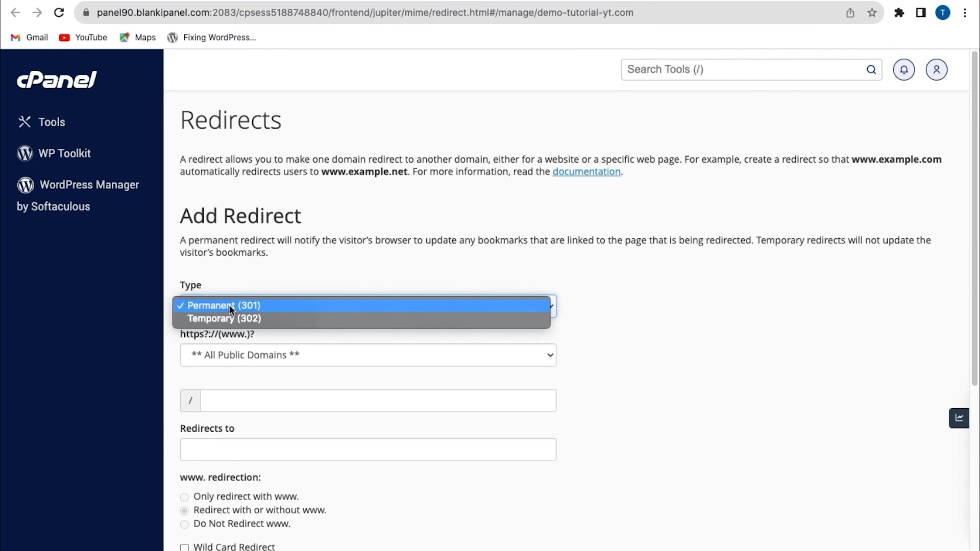
{"action": "left_click", "coordinate": [261, 319]}
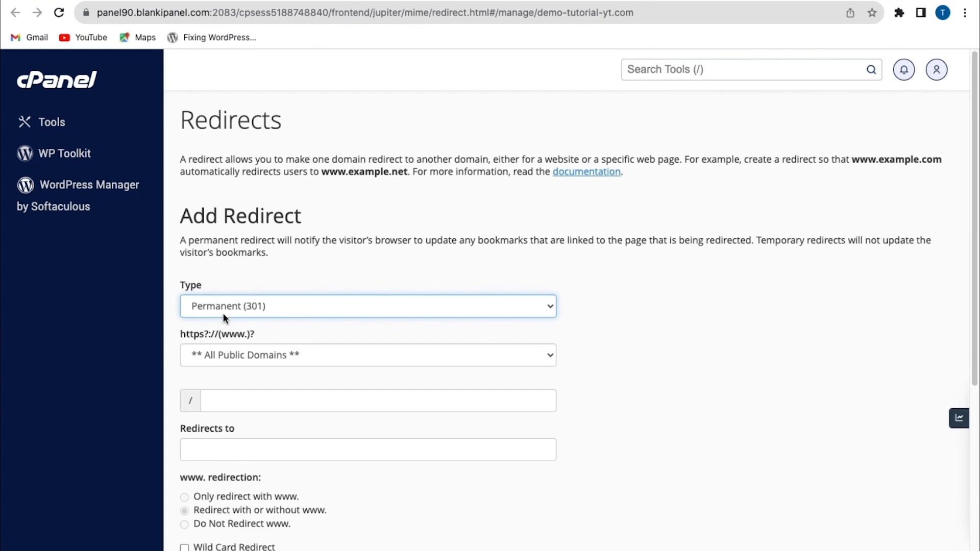
{"action": "left_click", "coordinate": [224, 316]}
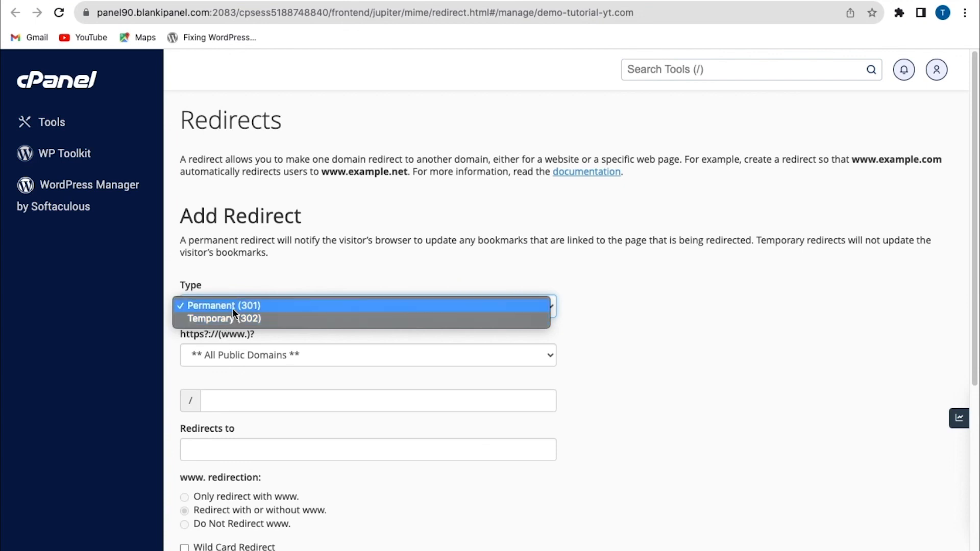
{"action": "left_click", "coordinate": [233, 308]}
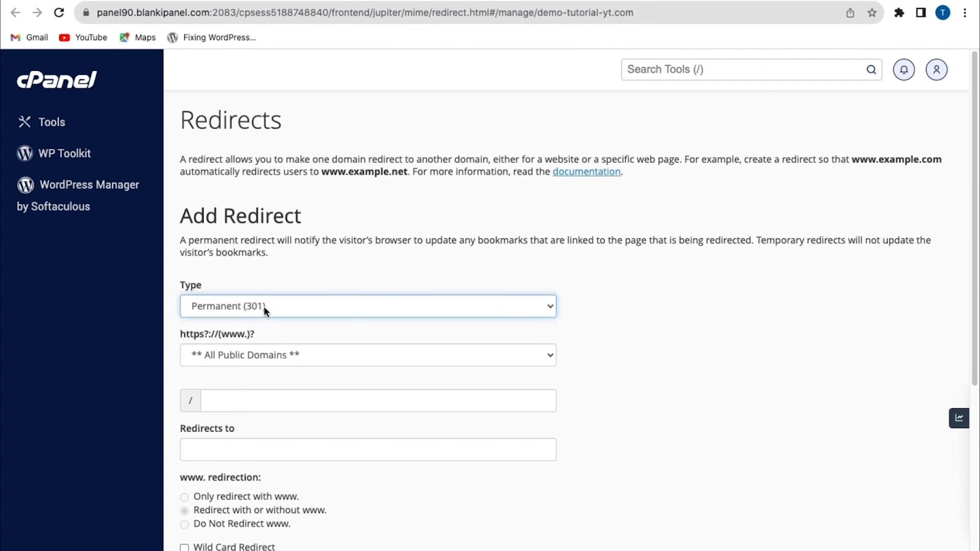
{"action": "left_click", "coordinate": [247, 353]}
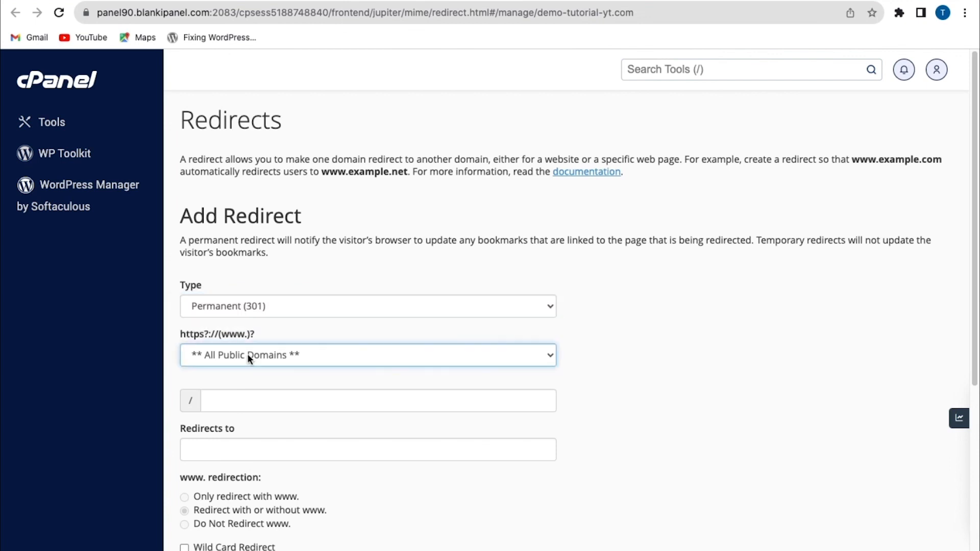
{"action": "left_click", "coordinate": [247, 356]}
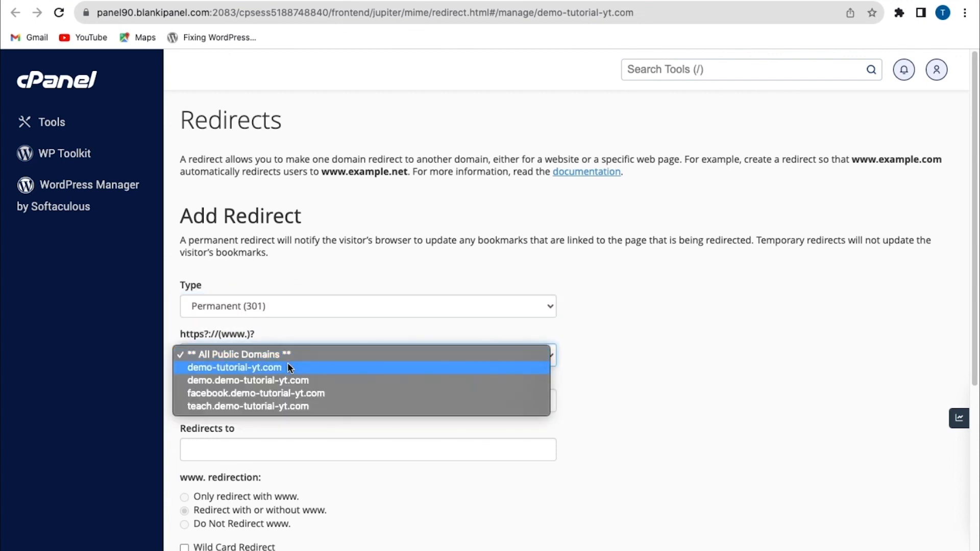
{"action": "left_click", "coordinate": [257, 370]}
{"action": "left_click", "coordinate": [290, 447]}
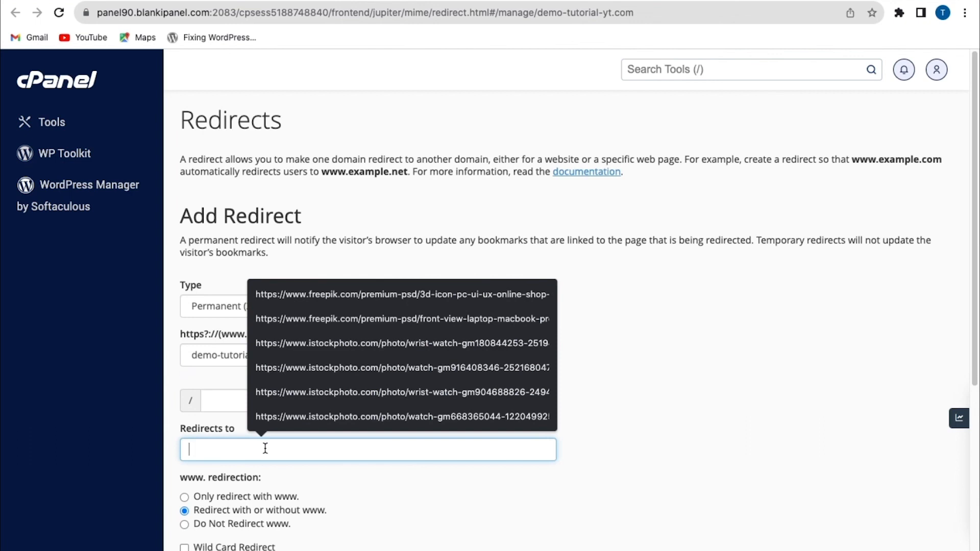
{"action": "left_click", "coordinate": [234, 433]}
{"action": "type", "text": "http://starservagro.com"}
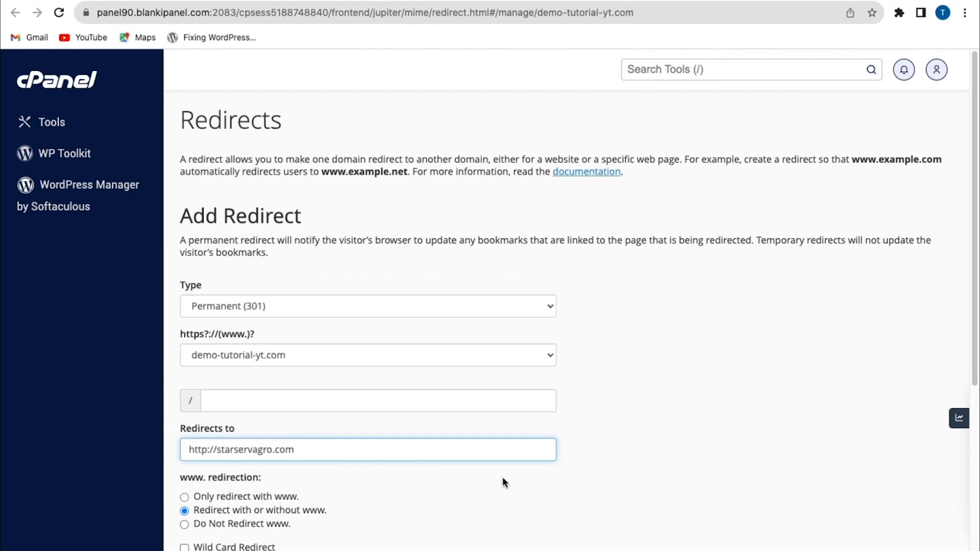
{"action": "left_click", "coordinate": [195, 357]}
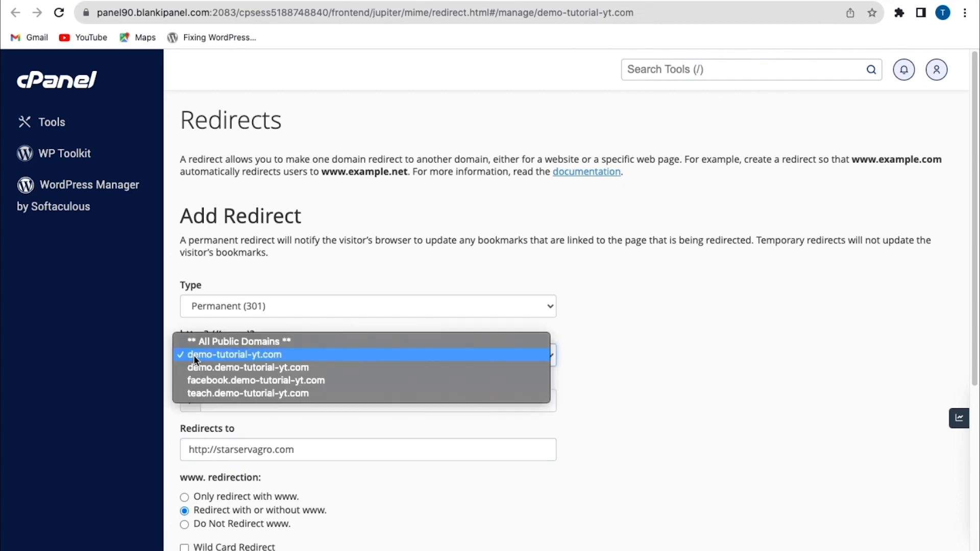
{"action": "left_click", "coordinate": [243, 357]}
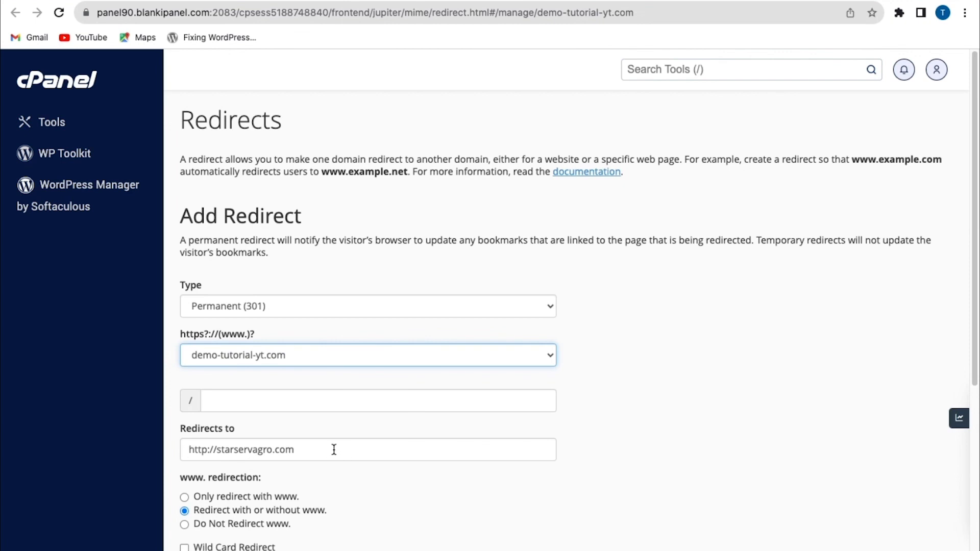
{"action": "scroll", "coordinate": [334, 448], "scroll_direction": "down", "scroll_amount": 3}
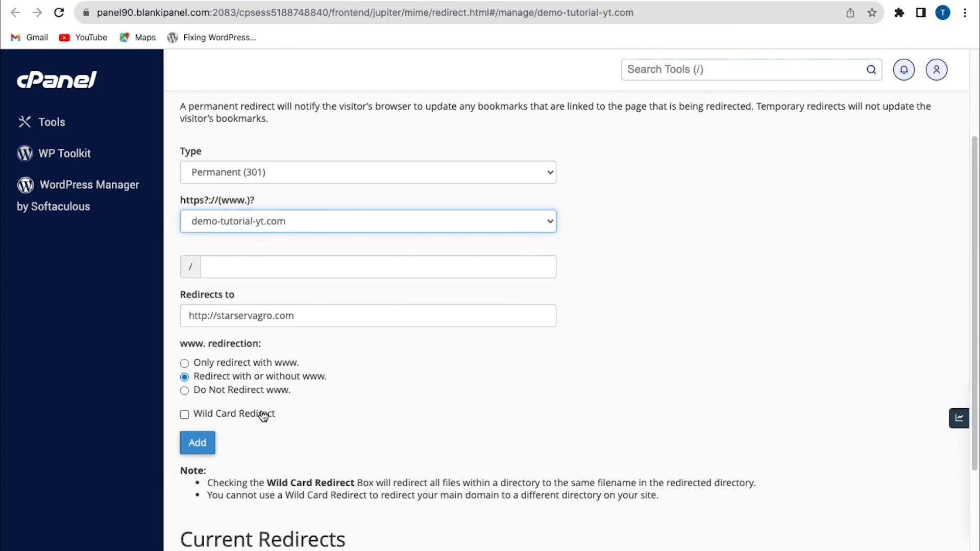
{"action": "scroll", "coordinate": [263, 416], "scroll_direction": "down", "scroll_amount": 3}
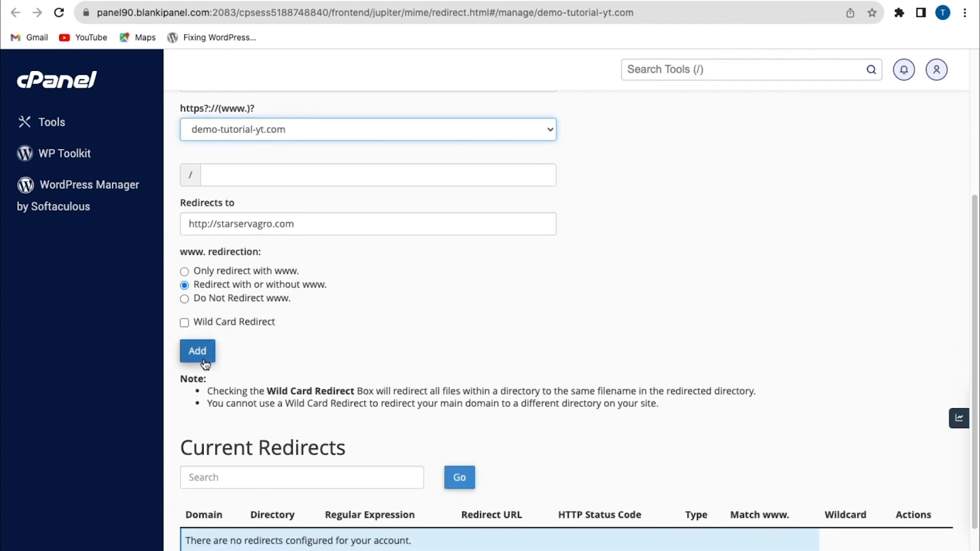
{"action": "left_click", "coordinate": [205, 364]}
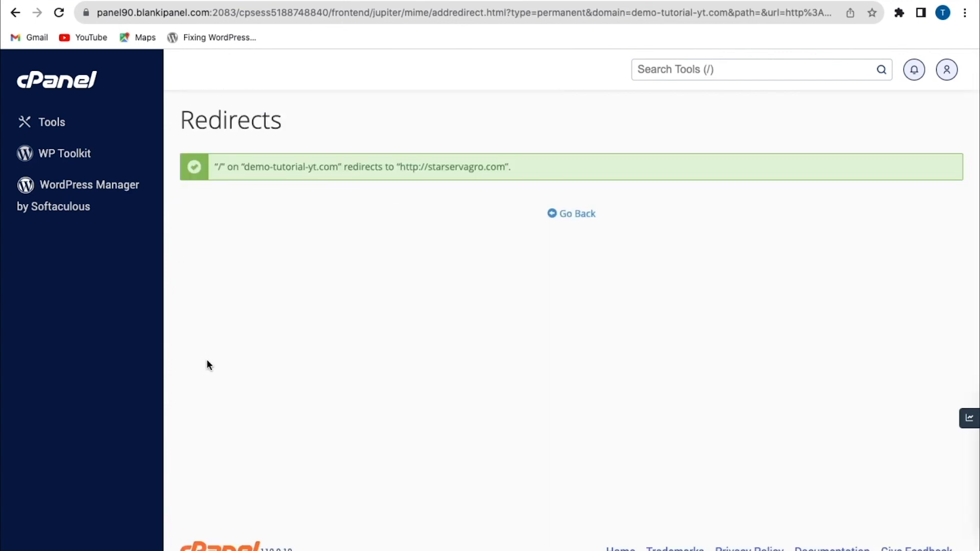
{"action": "left_click", "coordinate": [560, 218]}
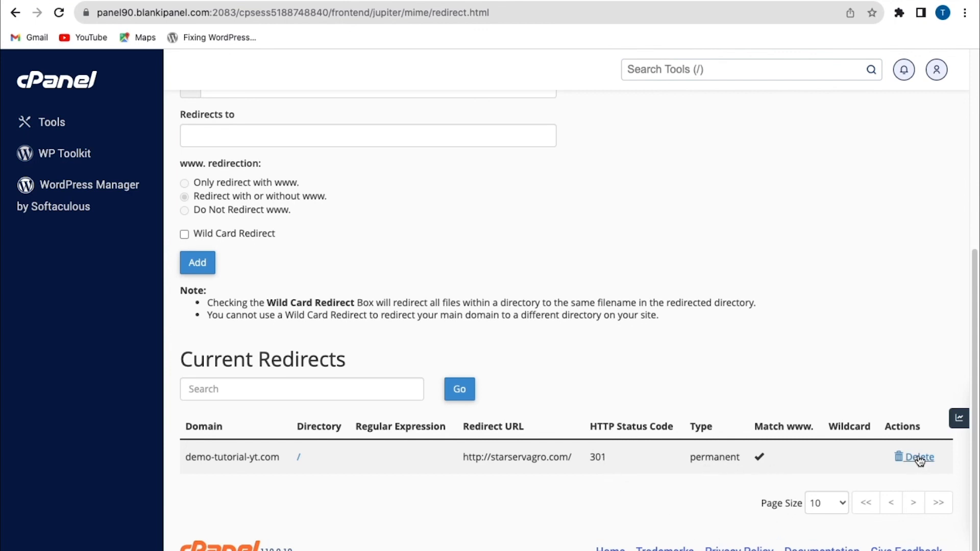
- Copy the redirected domain name demo-tutorial-yt.com from the Current Redirects list
{"action": "triple_click", "coordinate": [232, 456]}
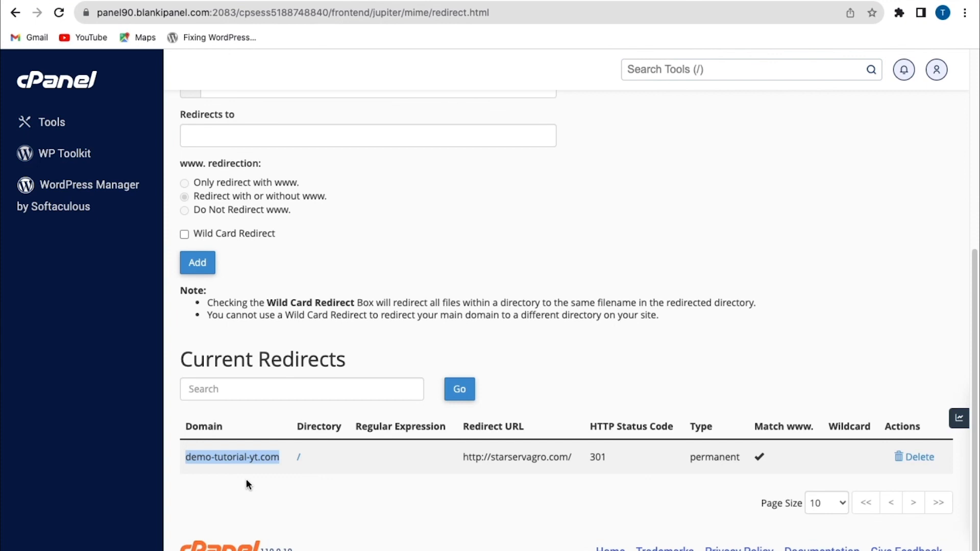
{"action": "left_click", "coordinate": [245, 480]}
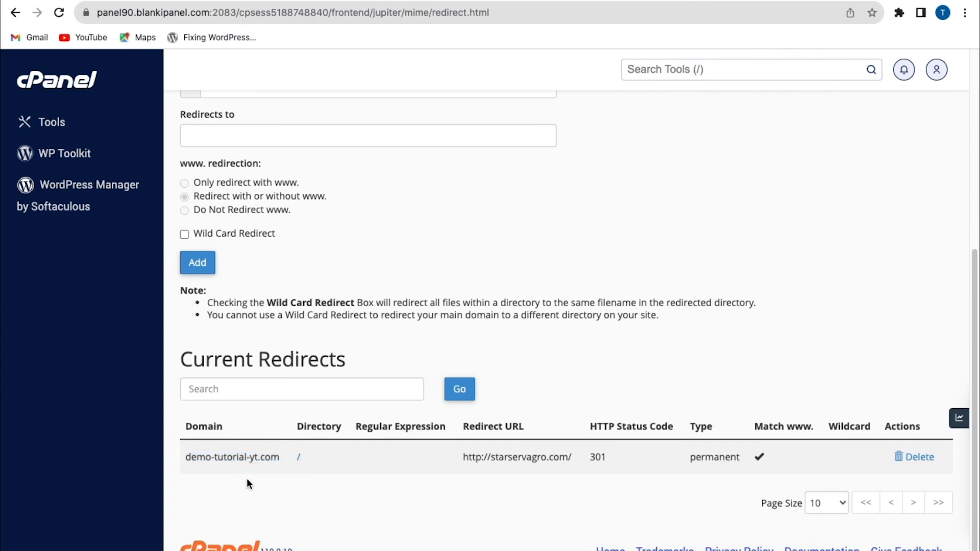
{"action": "left_click_drag", "start_coordinate": [179, 457], "coordinate": [281, 457]}
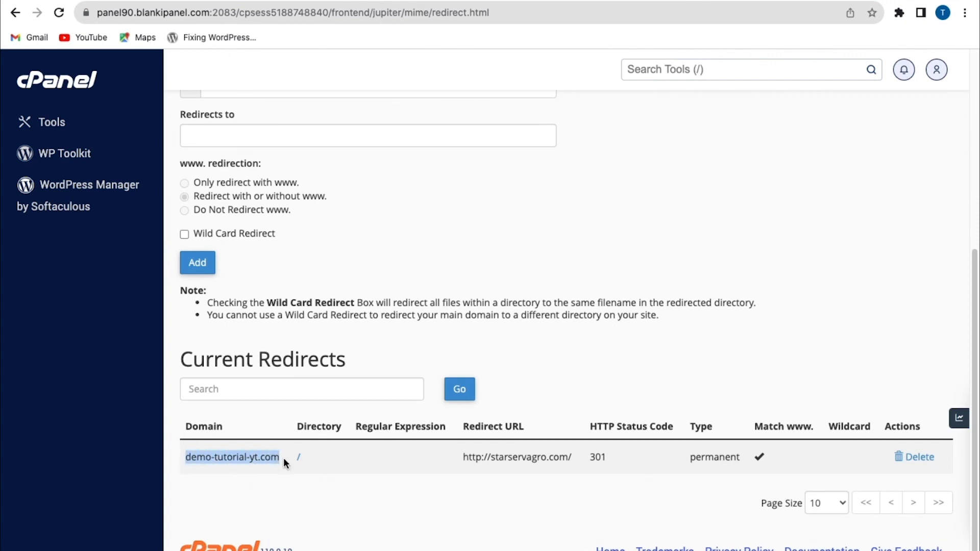
{"action": "right_click", "coordinate": [266, 457]}
{"action": "left_click", "coordinate": [313, 484]}
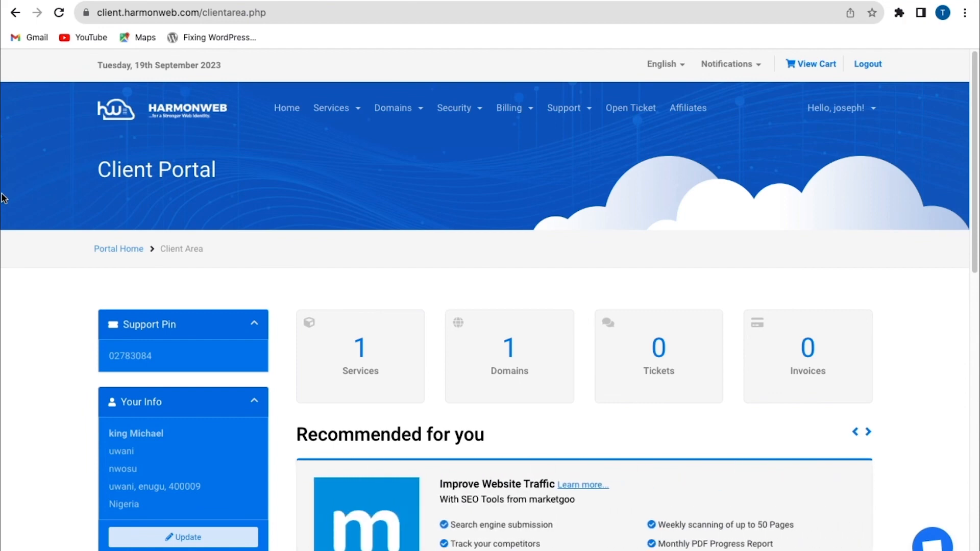
- In the Harmonweb client portal, manage the Starter Plan service for demo-tutorial-yt.com and open its Domain Redirects page
{"action": "left_click", "coordinate": [376, 349]}
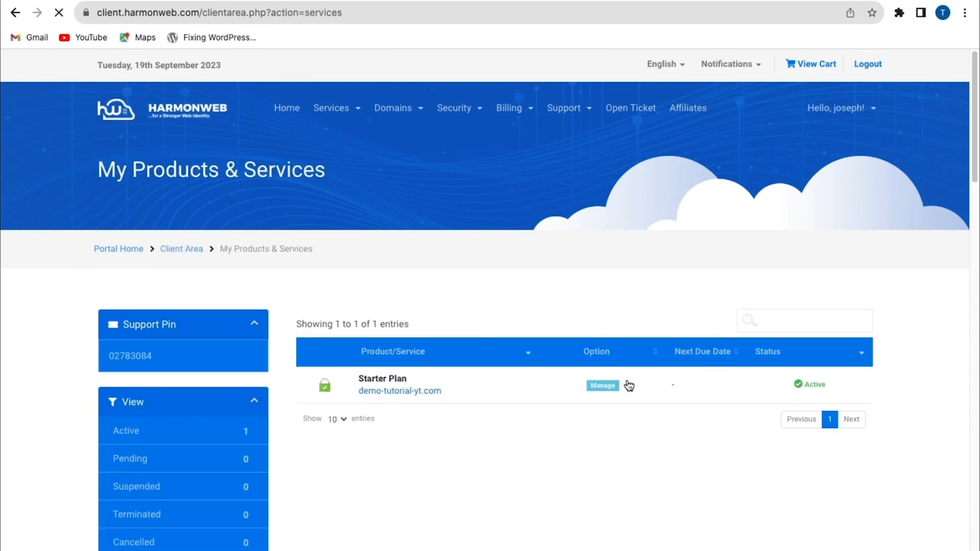
{"action": "left_click", "coordinate": [605, 387]}
{"action": "scroll", "coordinate": [519, 357], "scroll_direction": "down", "scroll_amount": 5}
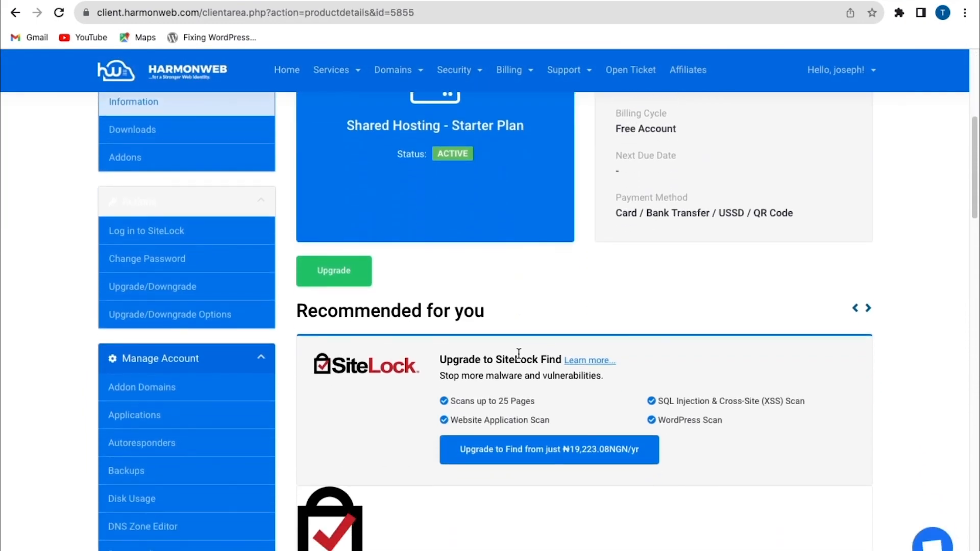
{"action": "scroll", "coordinate": [451, 446], "scroll_direction": "down", "scroll_amount": 2}
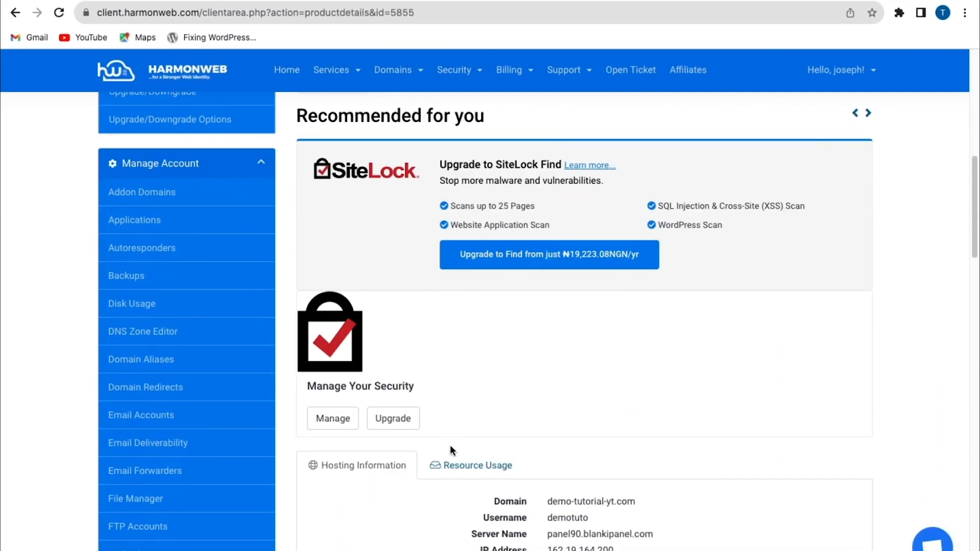
{"action": "left_click", "coordinate": [176, 396]}
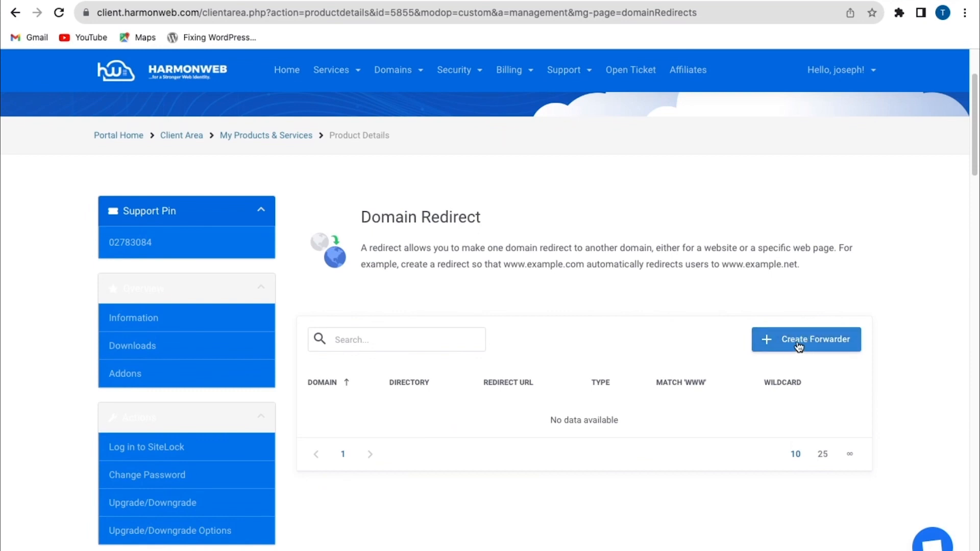
- Start a new forwarder for demo-tutorial-yt.com with the type Permanent (301)
{"action": "left_click", "coordinate": [802, 343]}
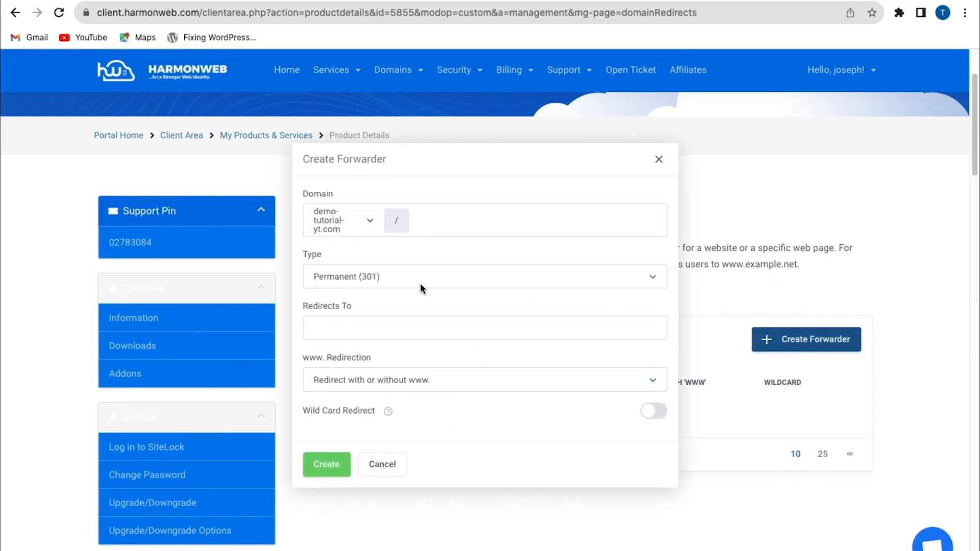
{"action": "left_click", "coordinate": [371, 225]}
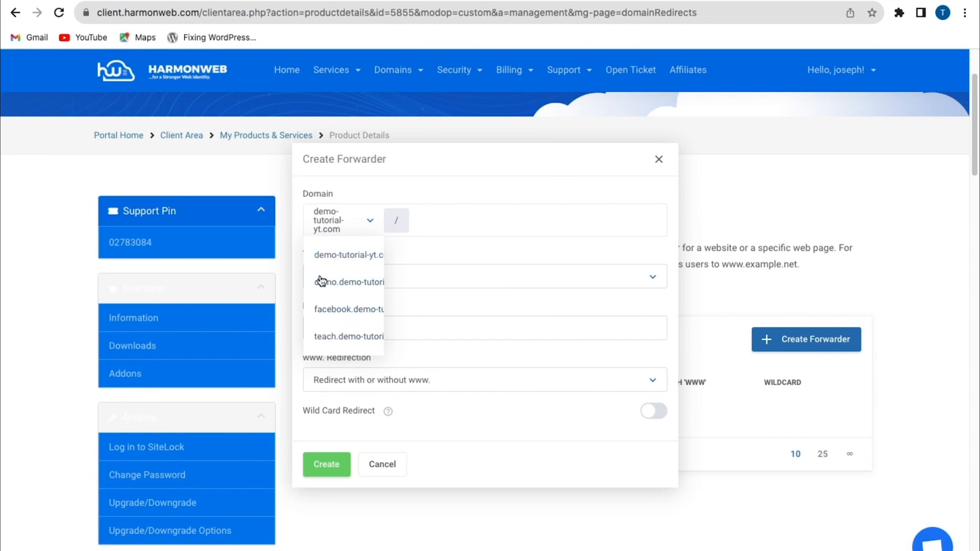
{"action": "left_click", "coordinate": [348, 260]}
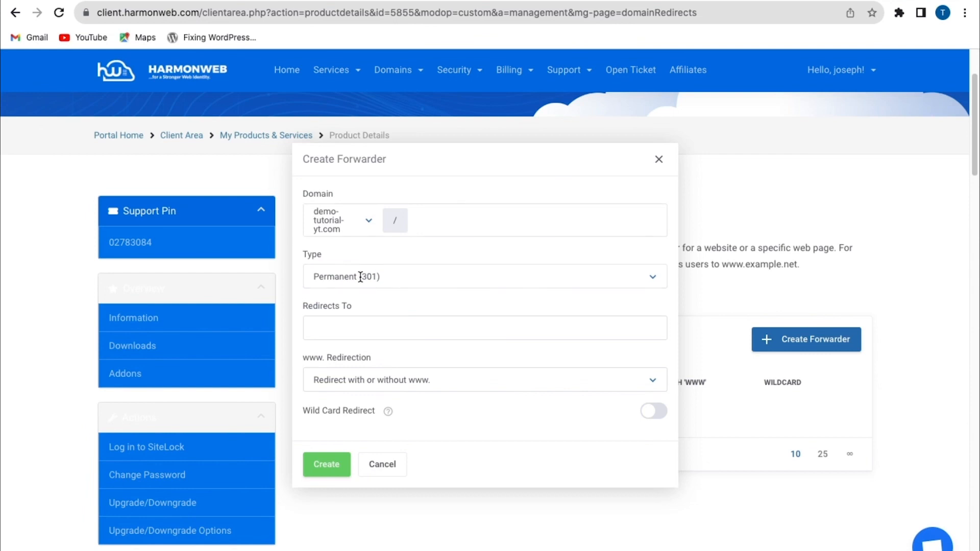
{"action": "left_click", "coordinate": [360, 276]}
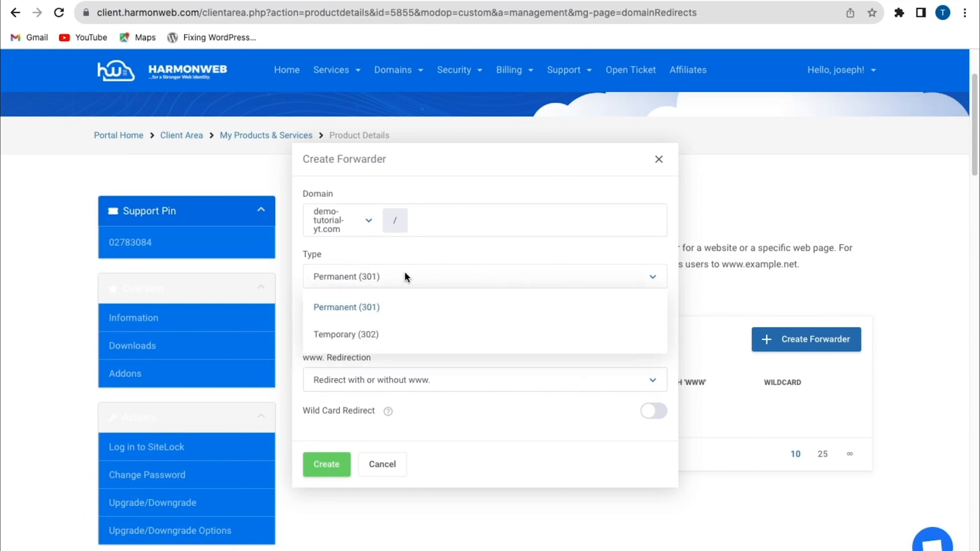
{"action": "left_click", "coordinate": [347, 308]}
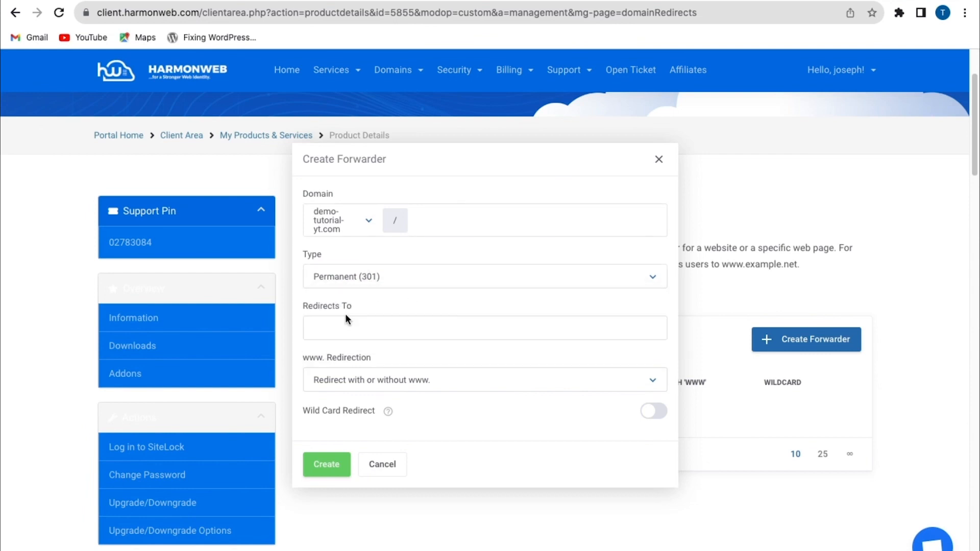
{"action": "scroll", "coordinate": [346, 315], "scroll_direction": "down", "scroll_amount": 2}
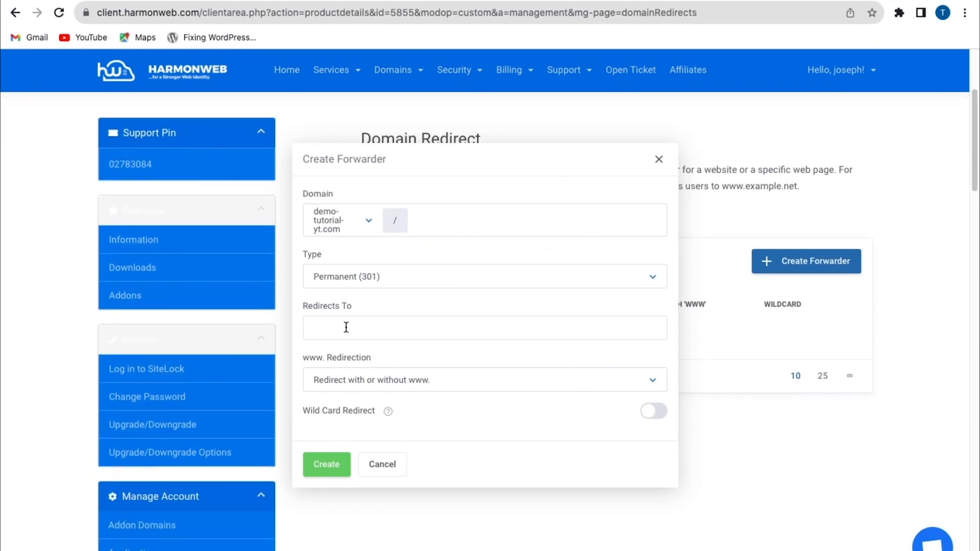
{"action": "left_click", "coordinate": [346, 332]}
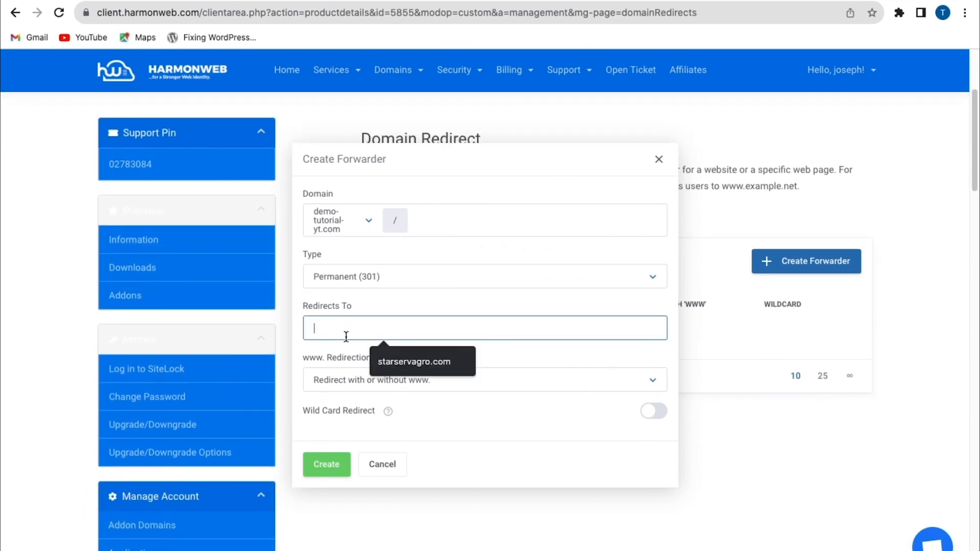
{"action": "left_click", "coordinate": [400, 364]}
{"action": "scroll", "coordinate": [400, 364], "scroll_direction": "down", "scroll_amount": 1}
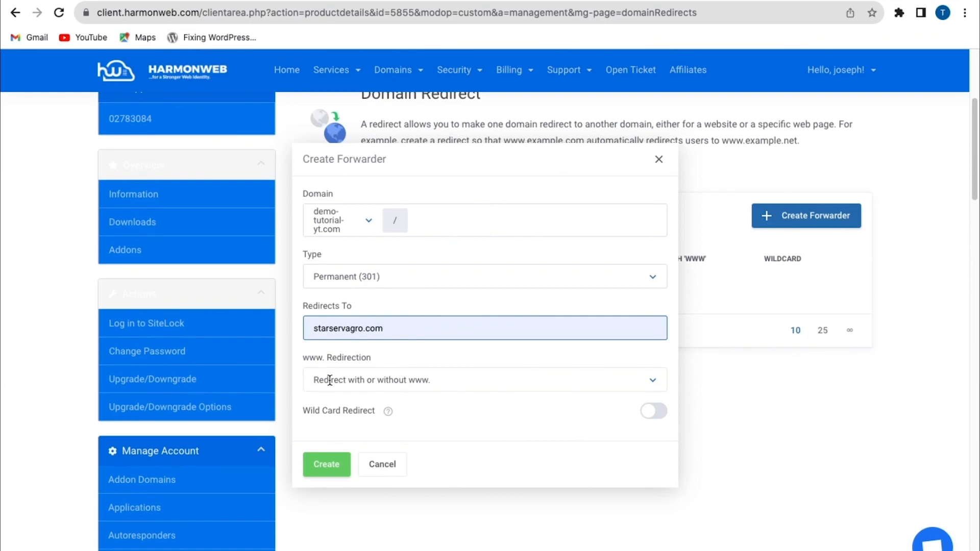
{"action": "left_click", "coordinate": [451, 380]}
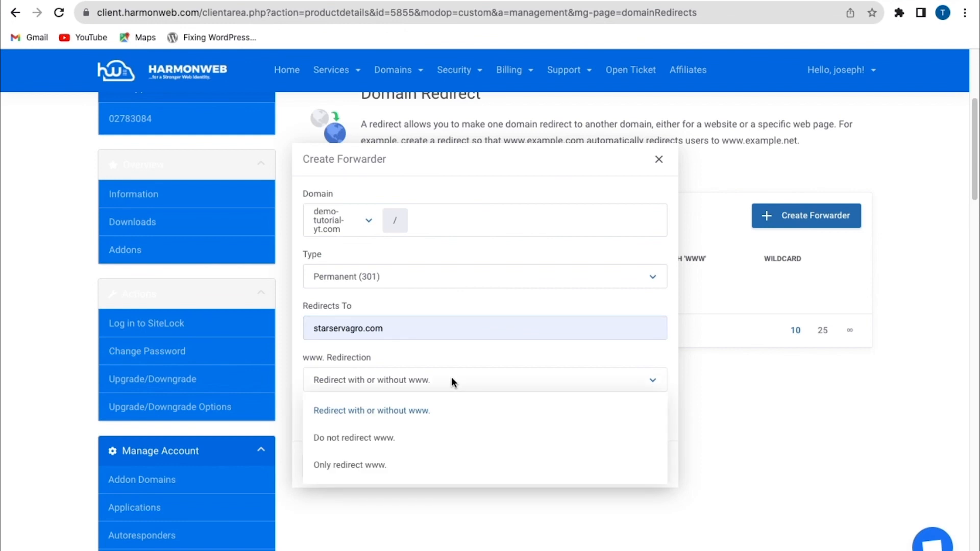
{"action": "left_click", "coordinate": [366, 411]}
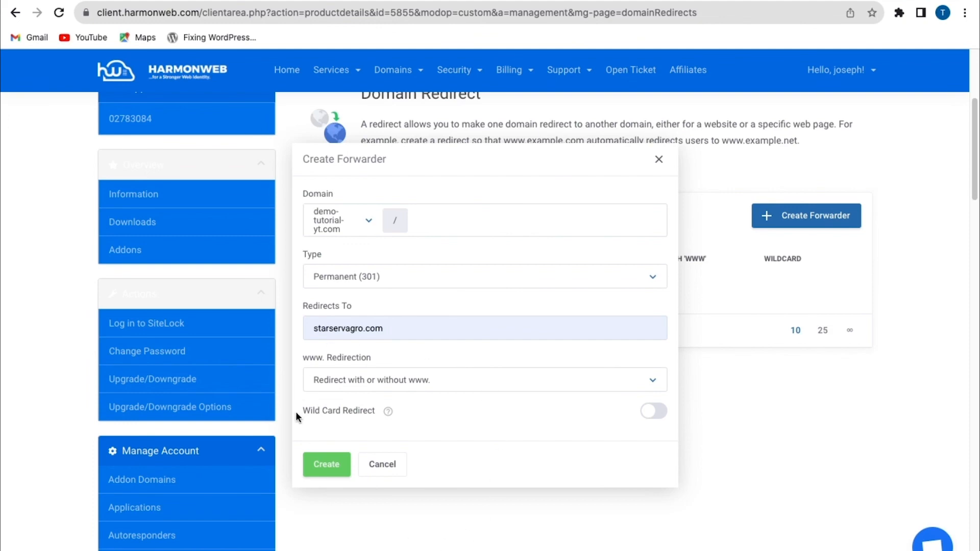
{"action": "left_click", "coordinate": [329, 479]}
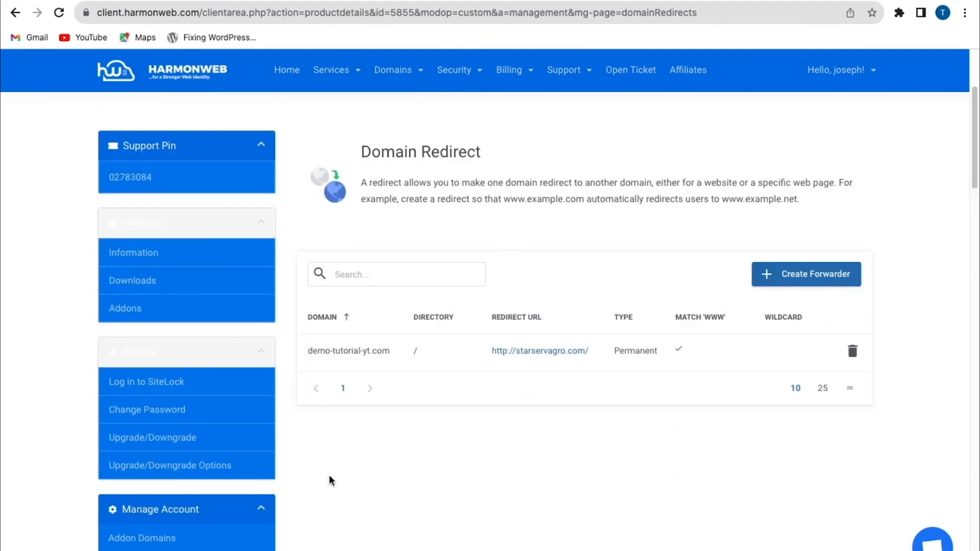